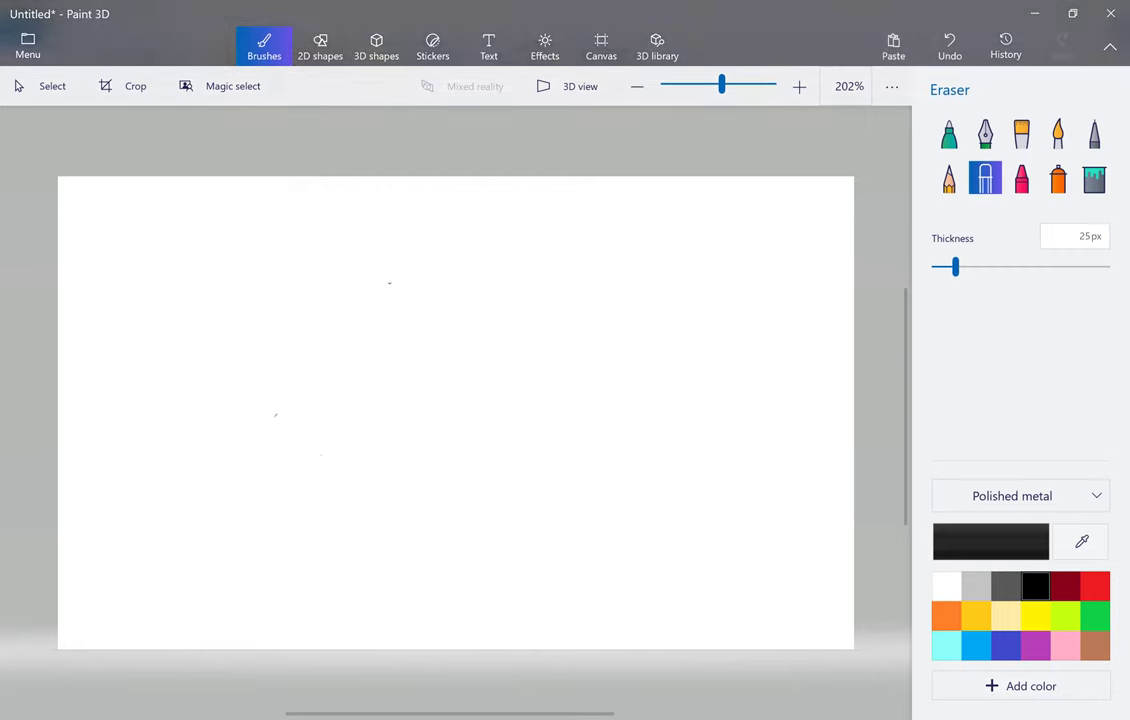
Step: Draw a large black oval bubble in the lower-left area of the canvas with the Pixel pen at 5 px thickness
{"action": "left_click", "coordinate": [1094, 134]}
{"action": "left_click", "coordinate": [991, 541]}
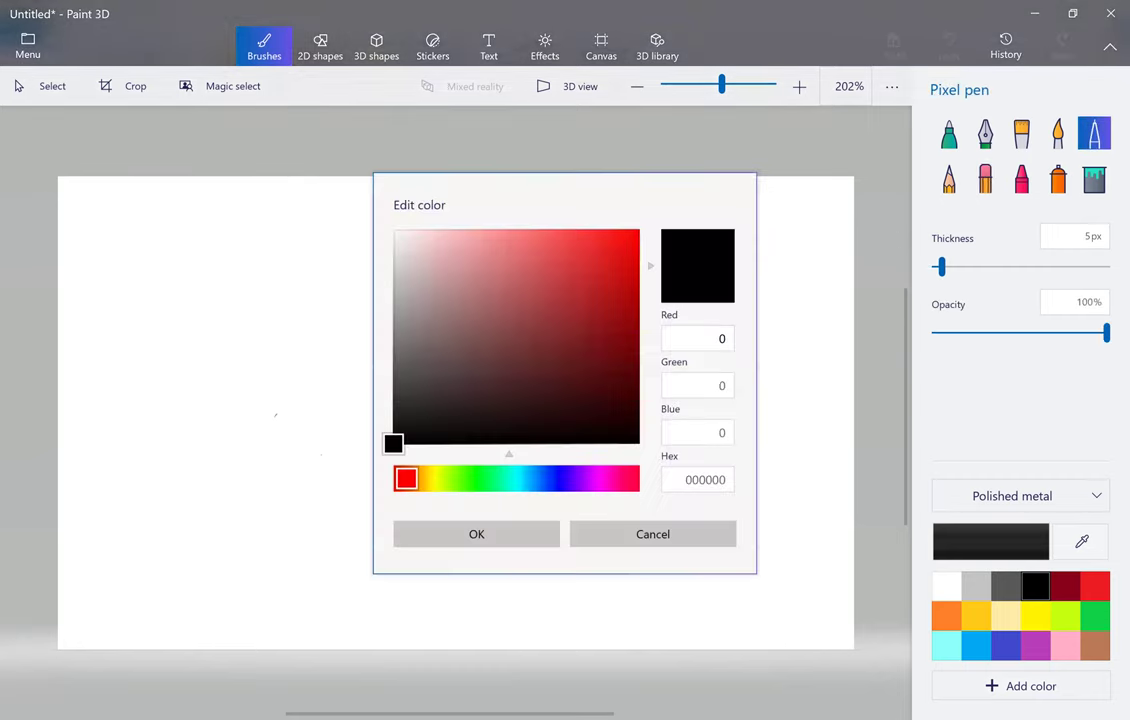
{"action": "left_click", "coordinate": [476, 534]}
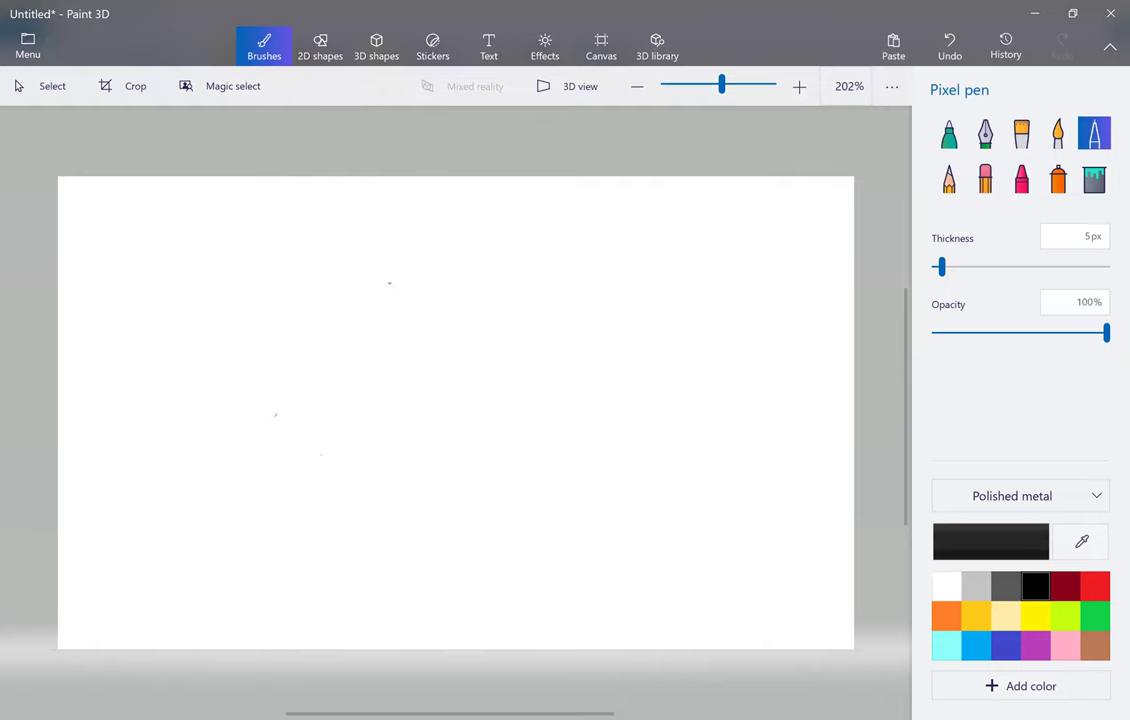
{"action": "mouse_move", "coordinate": [184, 379]}
{"action": "left_mouse_down"}
{"action": "mouse_move", "coordinate": [141, 391]}
{"action": "mouse_move", "coordinate": [125, 470]}
{"action": "mouse_move", "coordinate": [205, 492]}
{"action": "mouse_move", "coordinate": [216, 395]}
{"action": "mouse_move", "coordinate": [183, 378]}
{"action": "left_mouse_up"}
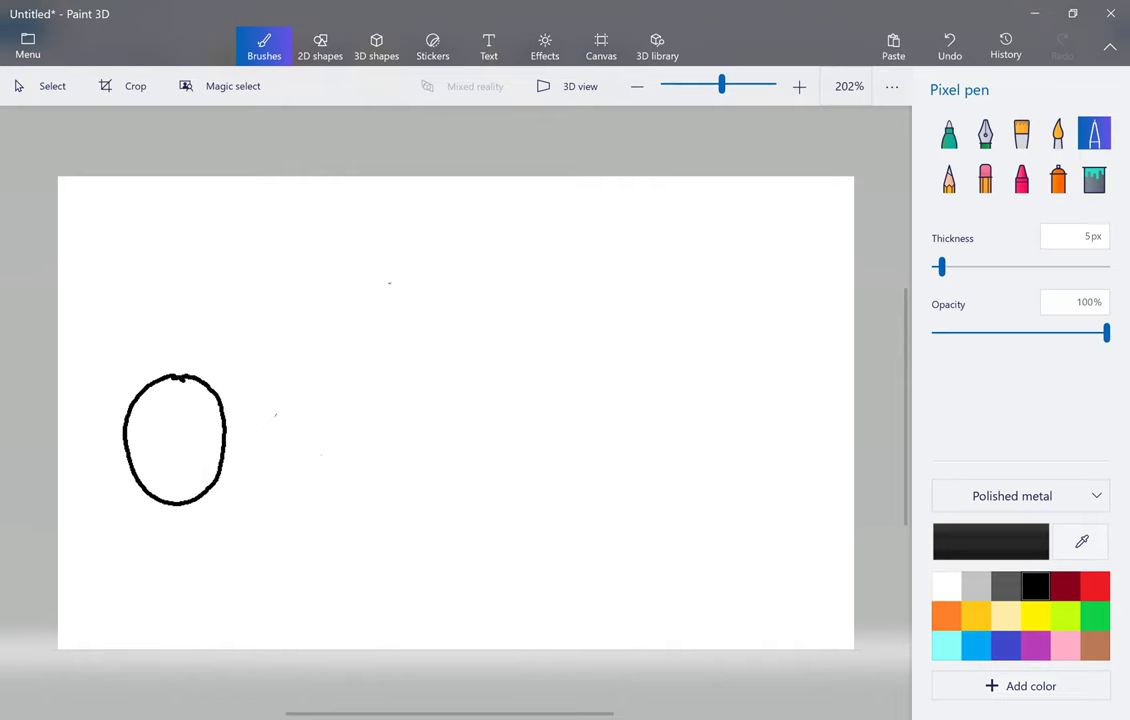
Step: Draw three smaller blue bubbles along the right and upper-right edge of the large black bubble
{"action": "left_click", "coordinate": [976, 646]}
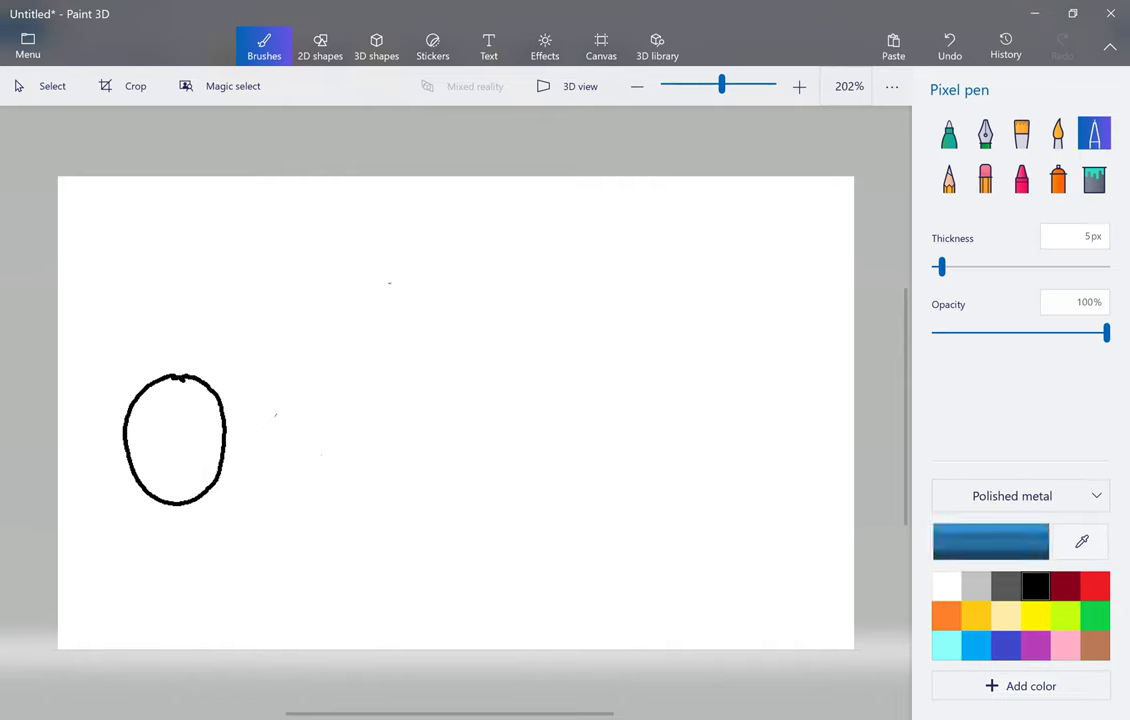
{"action": "mouse_move", "coordinate": [258, 434]}
{"action": "left_mouse_down"}
{"action": "mouse_move", "coordinate": [220, 460]}
{"action": "mouse_move", "coordinate": [250, 496]}
{"action": "mouse_move", "coordinate": [278, 450]}
{"action": "mouse_move", "coordinate": [257, 433]}
{"action": "left_mouse_up"}
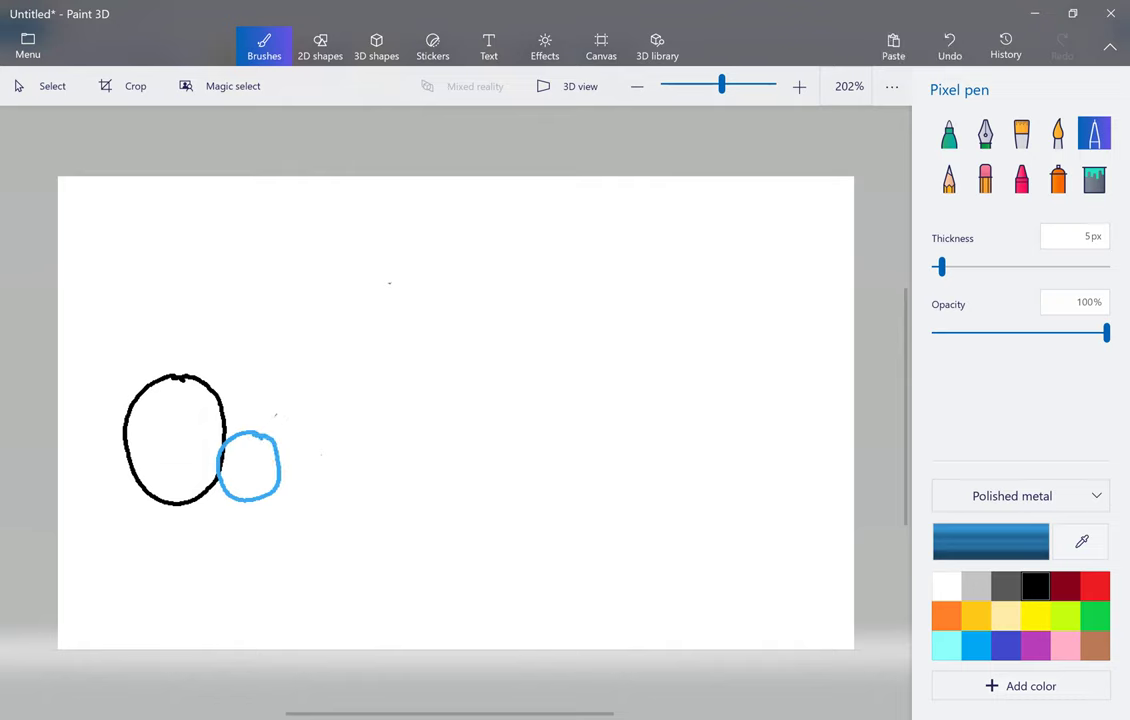
{"action": "mouse_move", "coordinate": [252, 367]}
{"action": "left_mouse_down"}
{"action": "mouse_move", "coordinate": [226, 410]}
{"action": "mouse_move", "coordinate": [258, 368]}
{"action": "left_mouse_up"}
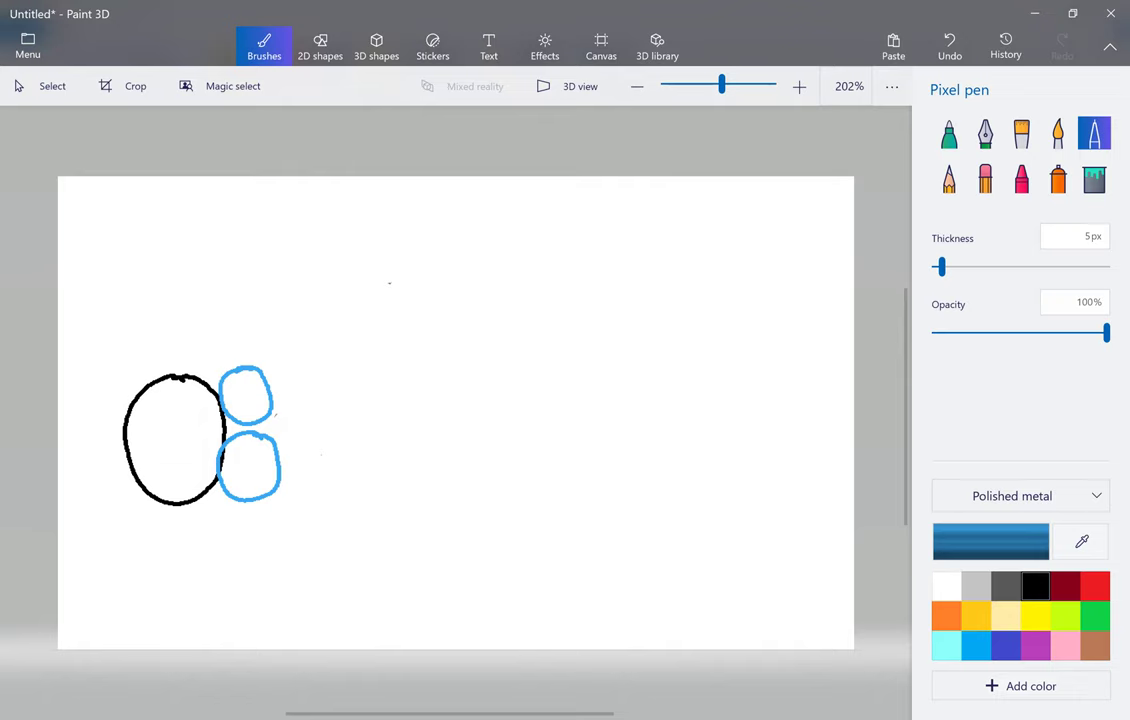
{"action": "mouse_move", "coordinate": [192, 378]}
{"action": "left_mouse_down"}
{"action": "mouse_move", "coordinate": [228, 352]}
{"action": "mouse_move", "coordinate": [195, 380]}
{"action": "left_mouse_up"}
Step: Set the Pixel pen to red at 1 px thickness and erase the thick trial letter inside the black bubble
{"action": "left_click", "coordinate": [1095, 586]}
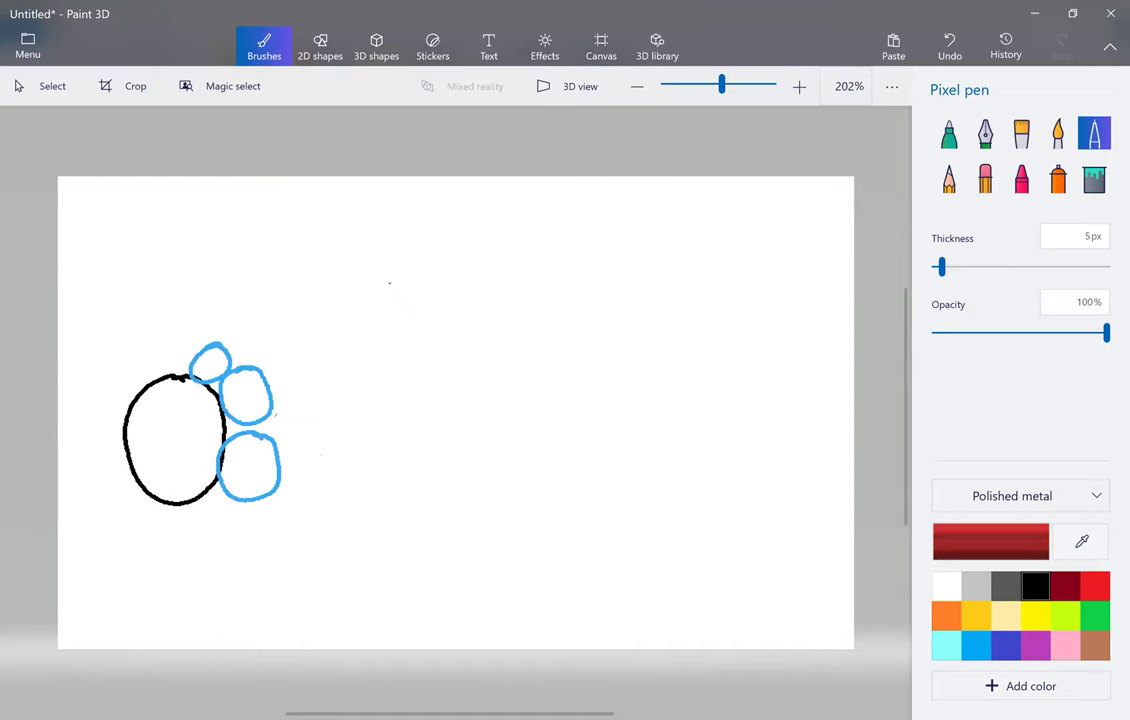
{"action": "left_click_drag", "start_coordinate": [151, 429], "coordinate": [144, 438]}
{"action": "left_click_drag", "start_coordinate": [942, 267], "coordinate": [934, 267]}
{"action": "left_click", "coordinate": [985, 179]}
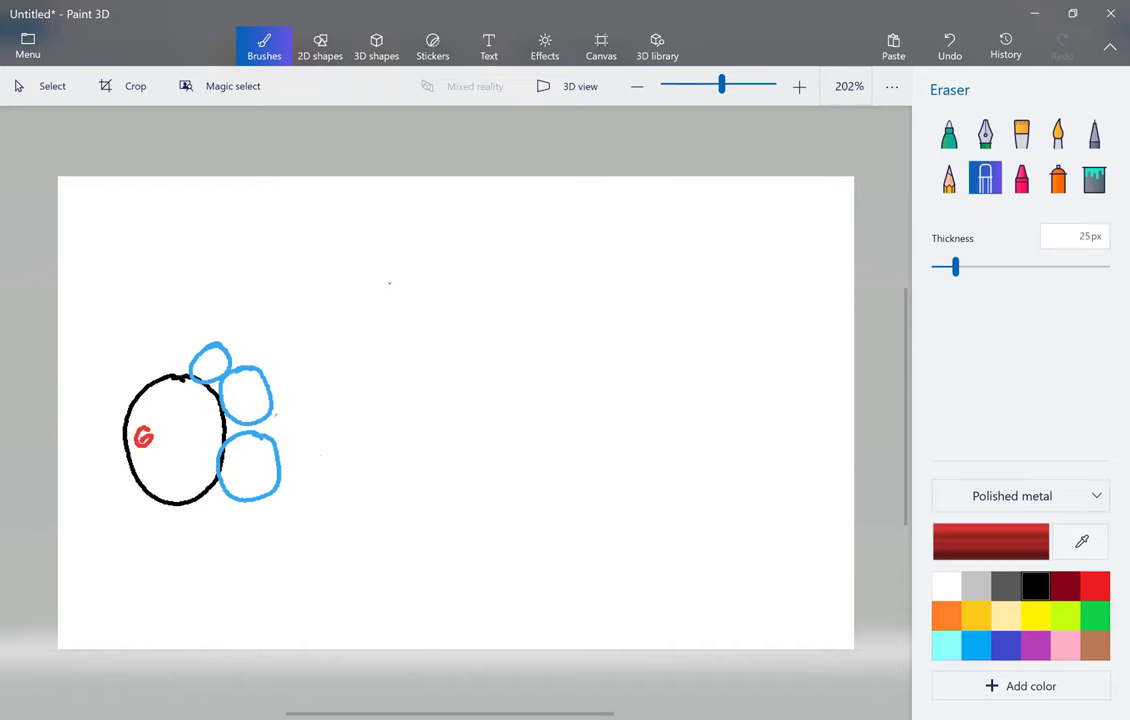
{"action": "left_click_drag", "start_coordinate": [146, 430], "coordinate": [145, 443]}
{"action": "left_click", "coordinate": [948, 179]}
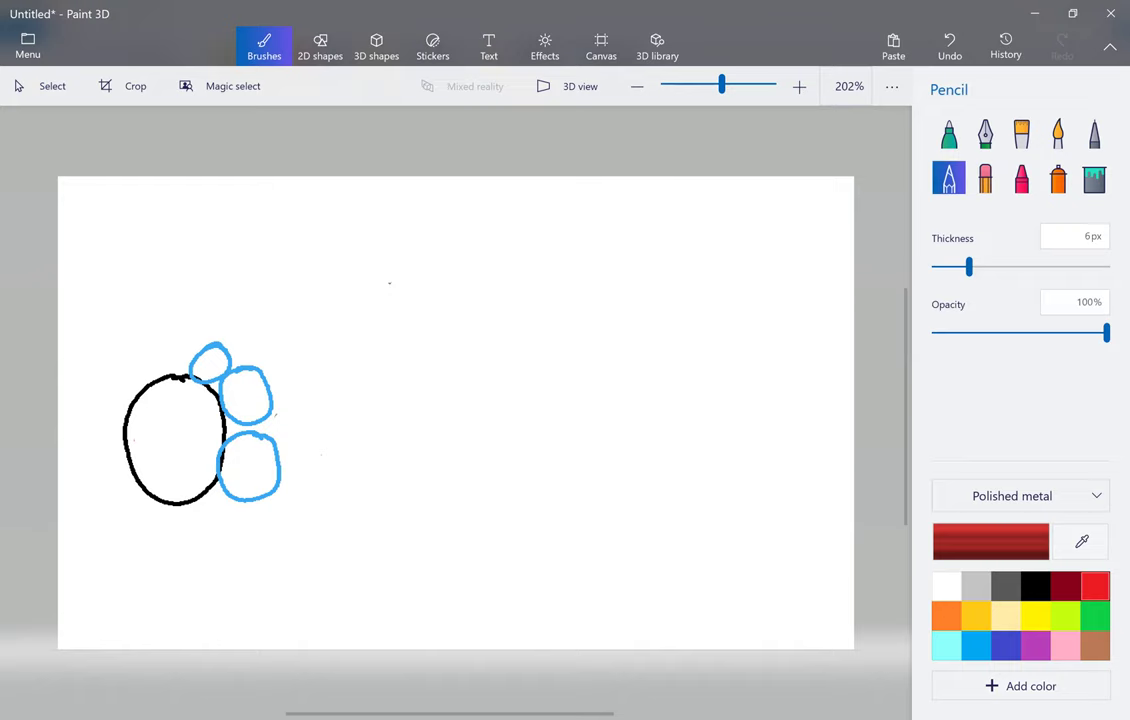
{"action": "left_click_drag", "start_coordinate": [155, 429], "coordinate": [147, 450]}
{"action": "left_click", "coordinate": [1094, 133]}
{"action": "left_click", "coordinate": [985, 179]}
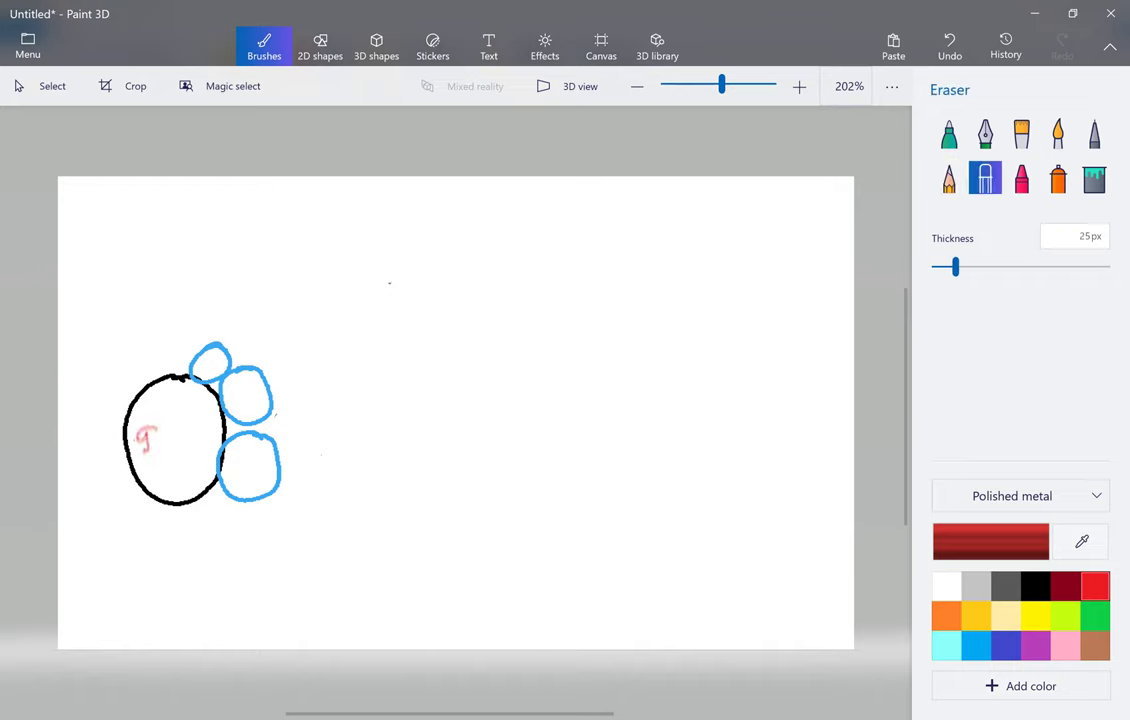
{"action": "left_click_drag", "start_coordinate": [140, 428], "coordinate": [152, 452]}
Step: With the red 1 px Pixel pen, letter GAR in the black bubble and LR, CL and PR in the blue ones from bottom to top
{"action": "left_click", "coordinate": [1094, 133]}
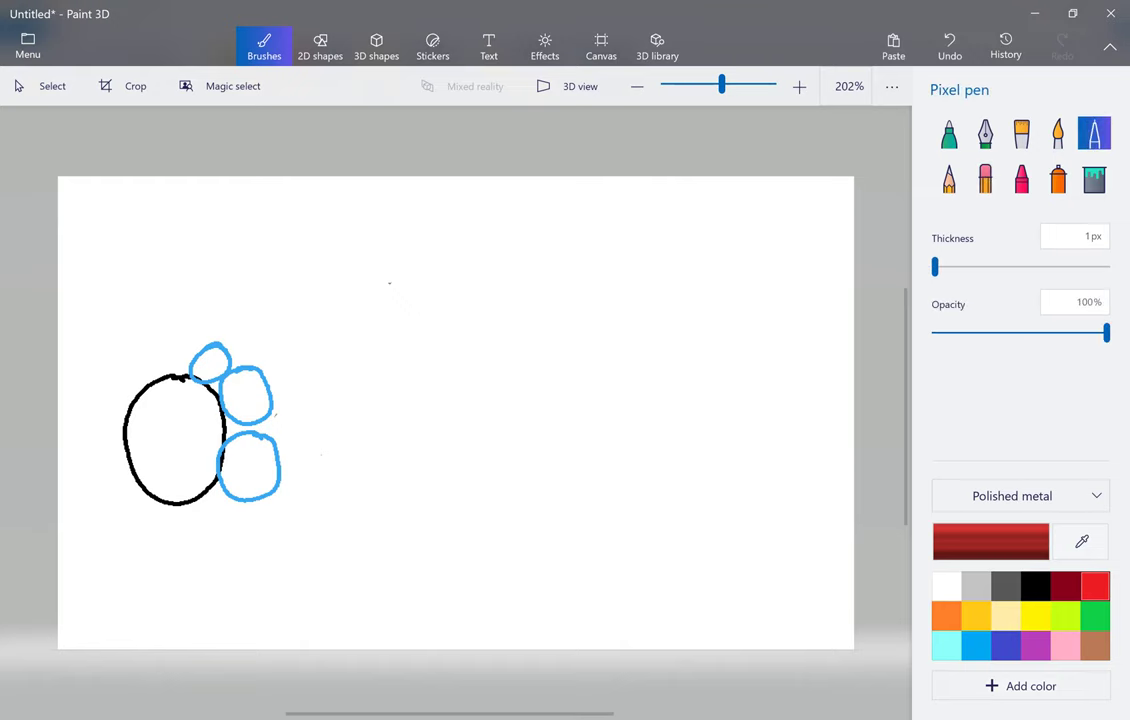
{"action": "mouse_move", "coordinate": [154, 433]}
{"action": "left_mouse_down"}
{"action": "mouse_move", "coordinate": [152, 454]}
{"action": "mouse_move", "coordinate": [170, 448]}
{"action": "left_mouse_up"}
{"action": "left_click_drag", "start_coordinate": [166, 442], "coordinate": [245, 475]}
{"action": "left_click_drag", "start_coordinate": [245, 463], "coordinate": [259, 474]}
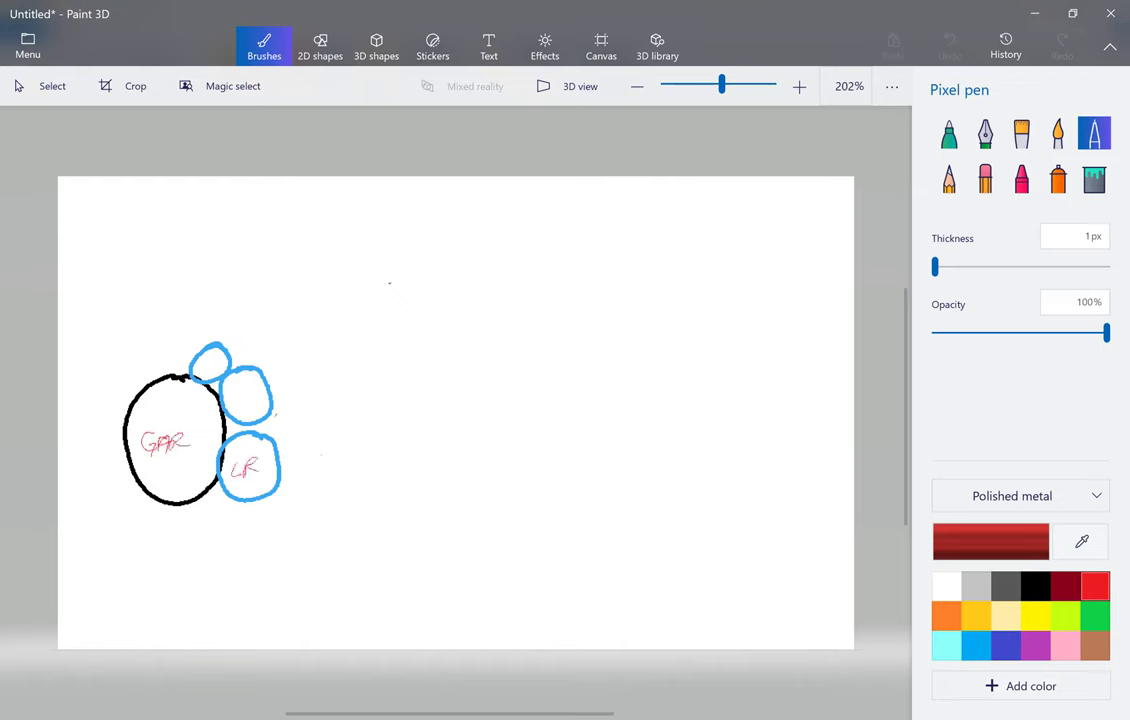
{"action": "left_click_drag", "start_coordinate": [240, 396], "coordinate": [256, 405]}
{"action": "mouse_move", "coordinate": [205, 371]}
{"action": "left_mouse_down"}
{"action": "mouse_move", "coordinate": [214, 359]}
{"action": "mouse_move", "coordinate": [224, 371]}
{"action": "left_mouse_up"}
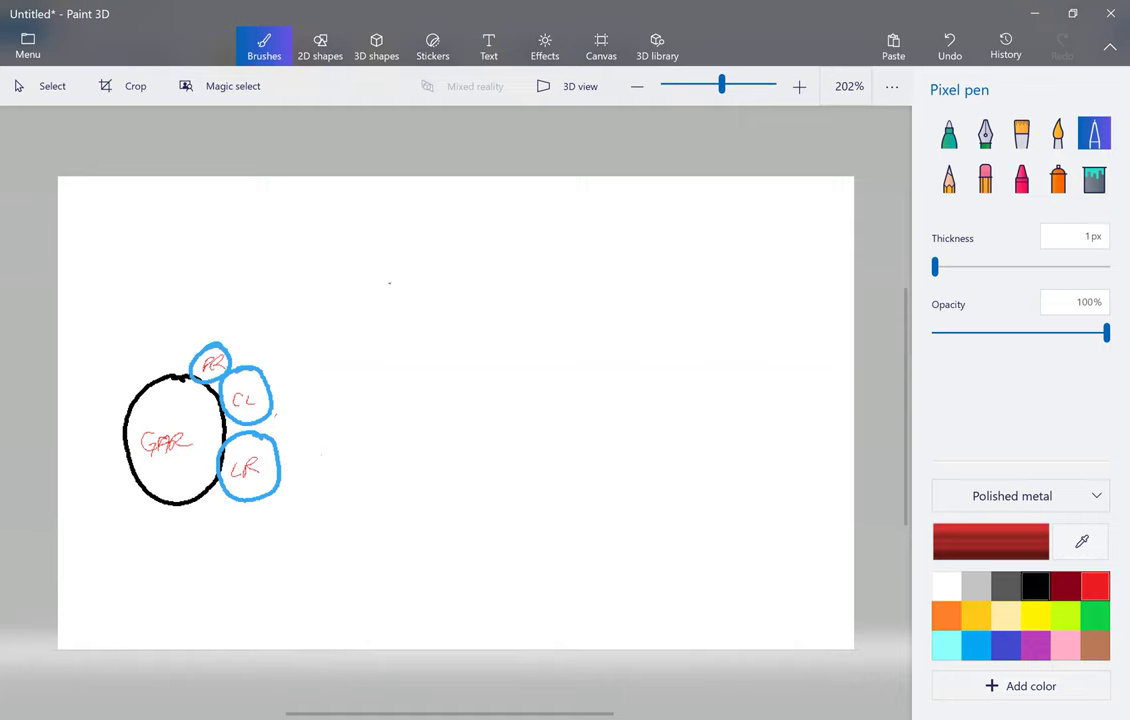
Step: Set the Pixel pen to black at 6 px thickness and erase the thin trial circle drawn to the upper right of CL
{"action": "left_click", "coordinate": [1035, 586]}
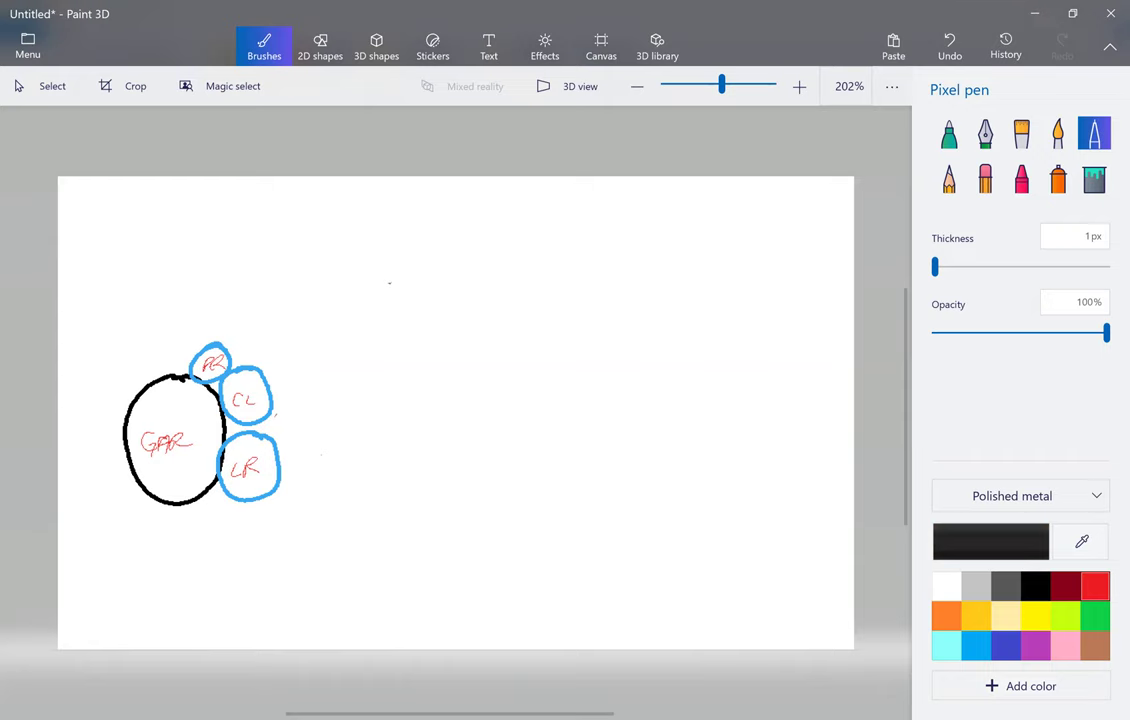
{"action": "mouse_move", "coordinate": [320, 294]}
{"action": "left_mouse_down"}
{"action": "mouse_move", "coordinate": [280, 365]}
{"action": "mouse_move", "coordinate": [318, 293]}
{"action": "left_mouse_up"}
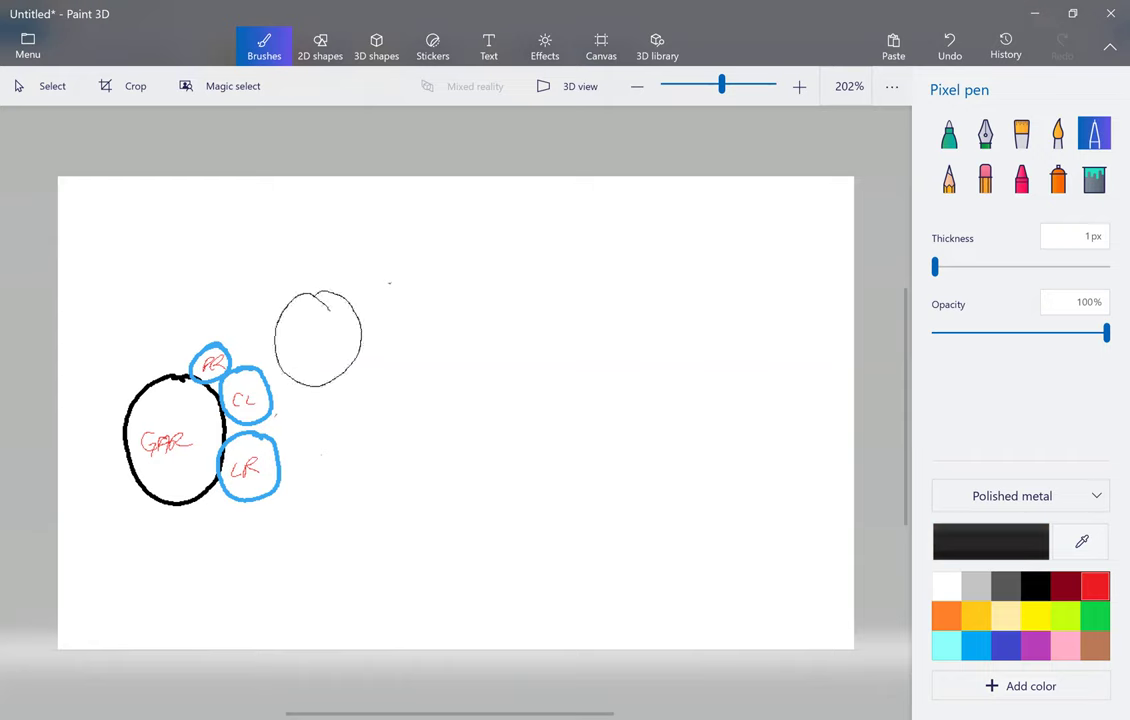
{"action": "left_click_drag", "start_coordinate": [935, 267], "coordinate": [944, 267]}
{"action": "left_click", "coordinate": [985, 178]}
{"action": "mouse_move", "coordinate": [347, 296]}
{"action": "left_mouse_down"}
{"action": "mouse_move", "coordinate": [277, 326]}
{"action": "mouse_move", "coordinate": [277, 360]}
{"action": "mouse_move", "coordinate": [358, 316]}
{"action": "mouse_move", "coordinate": [326, 307]}
{"action": "left_mouse_up"}
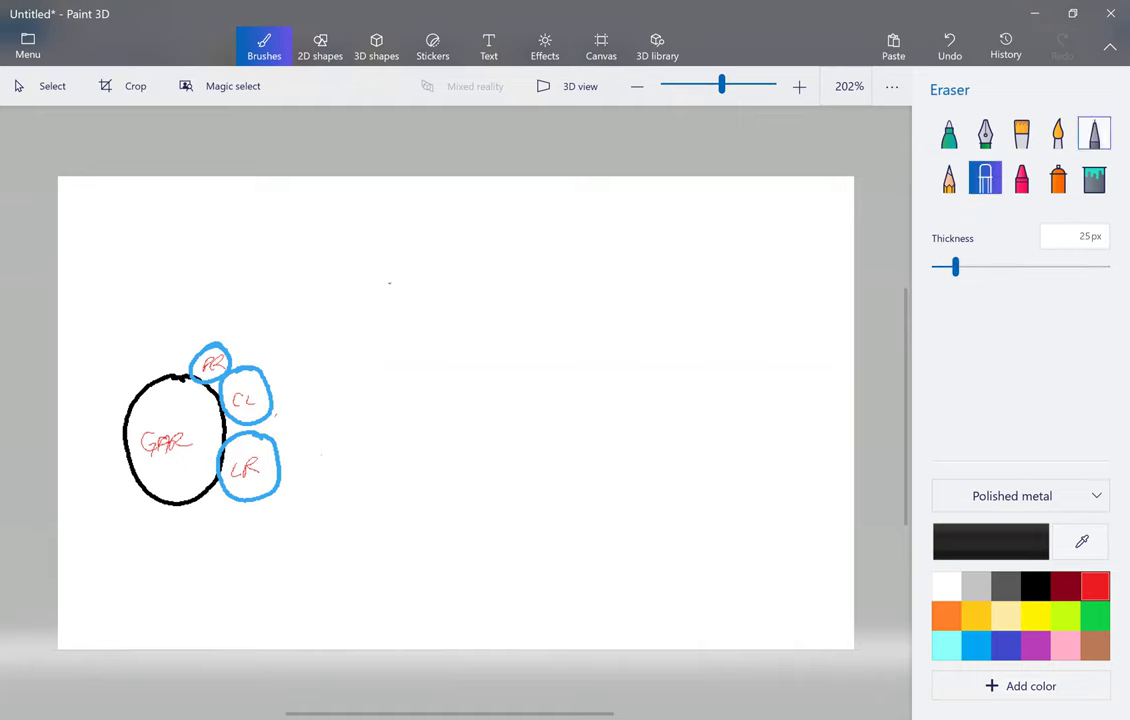
Step: Draw three touching black 6 px Pixel pen bubbles to the upper right of the CL bubble
{"action": "left_click", "coordinate": [1094, 133]}
{"action": "mouse_move", "coordinate": [288, 380]}
{"action": "left_mouse_down"}
{"action": "mouse_move", "coordinate": [334, 350]}
{"action": "mouse_move", "coordinate": [372, 378]}
{"action": "mouse_move", "coordinate": [332, 340]}
{"action": "left_mouse_up"}
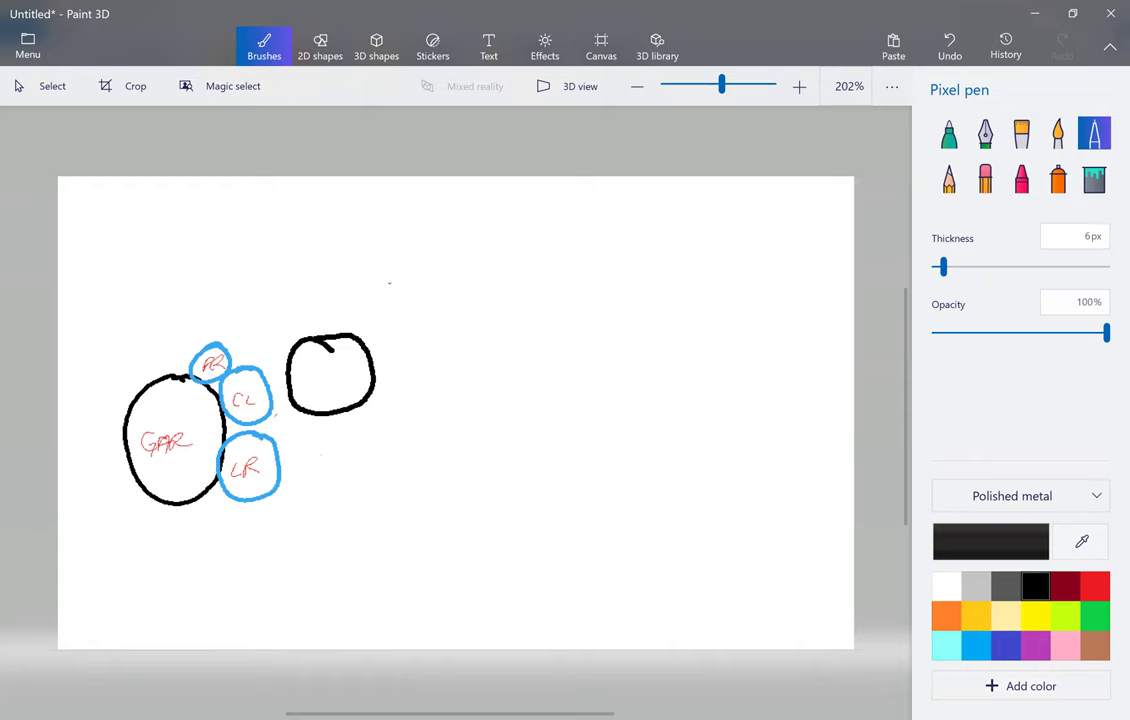
{"action": "mouse_move", "coordinate": [266, 295]}
{"action": "left_mouse_down"}
{"action": "mouse_move", "coordinate": [235, 328]}
{"action": "mouse_move", "coordinate": [300, 350]}
{"action": "mouse_move", "coordinate": [268, 297]}
{"action": "left_mouse_up"}
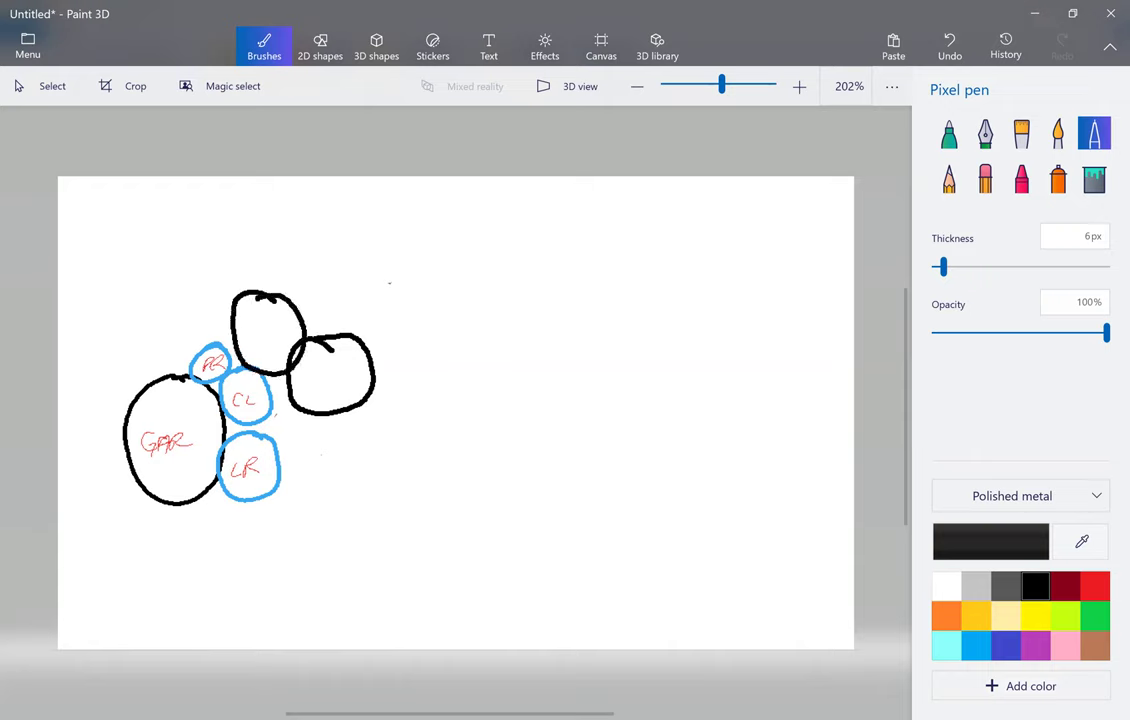
{"action": "mouse_move", "coordinate": [336, 272]}
{"action": "left_mouse_down"}
{"action": "mouse_move", "coordinate": [360, 282]}
{"action": "mouse_move", "coordinate": [338, 270]}
{"action": "left_mouse_up"}
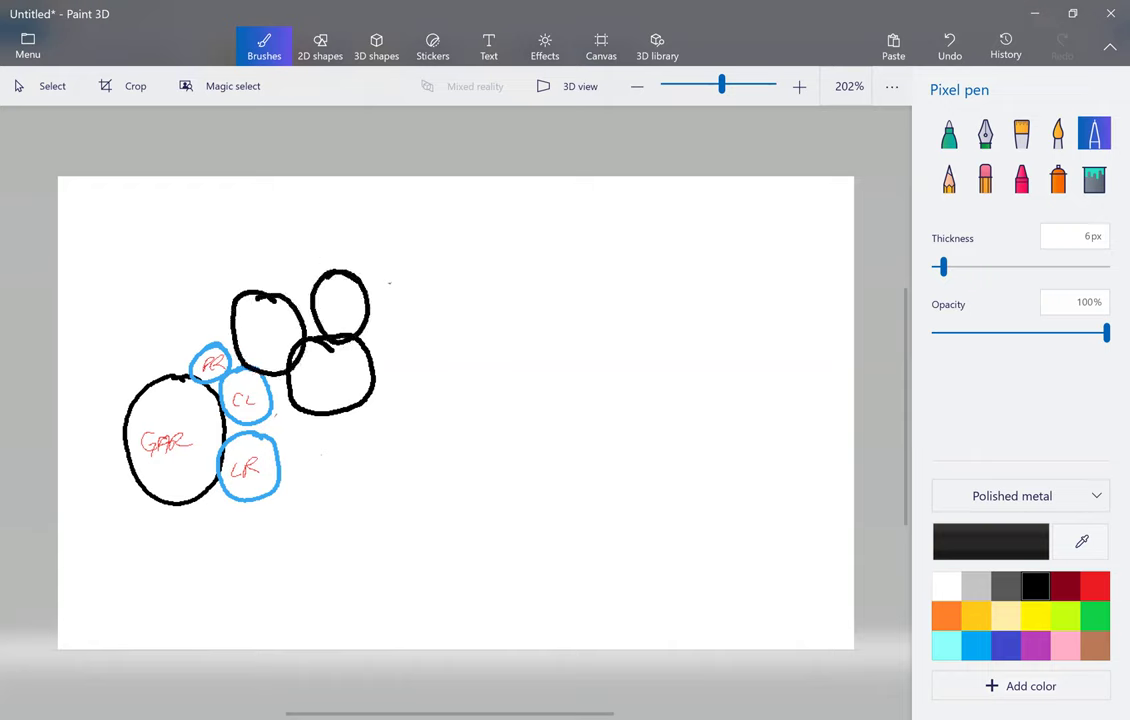
Step: Letter KIT, FAM and BN in the three new black bubbles in red at 1 px thickness
{"action": "left_click", "coordinate": [1095, 586]}
{"action": "left_click_drag", "start_coordinate": [944, 267], "coordinate": [933, 267]}
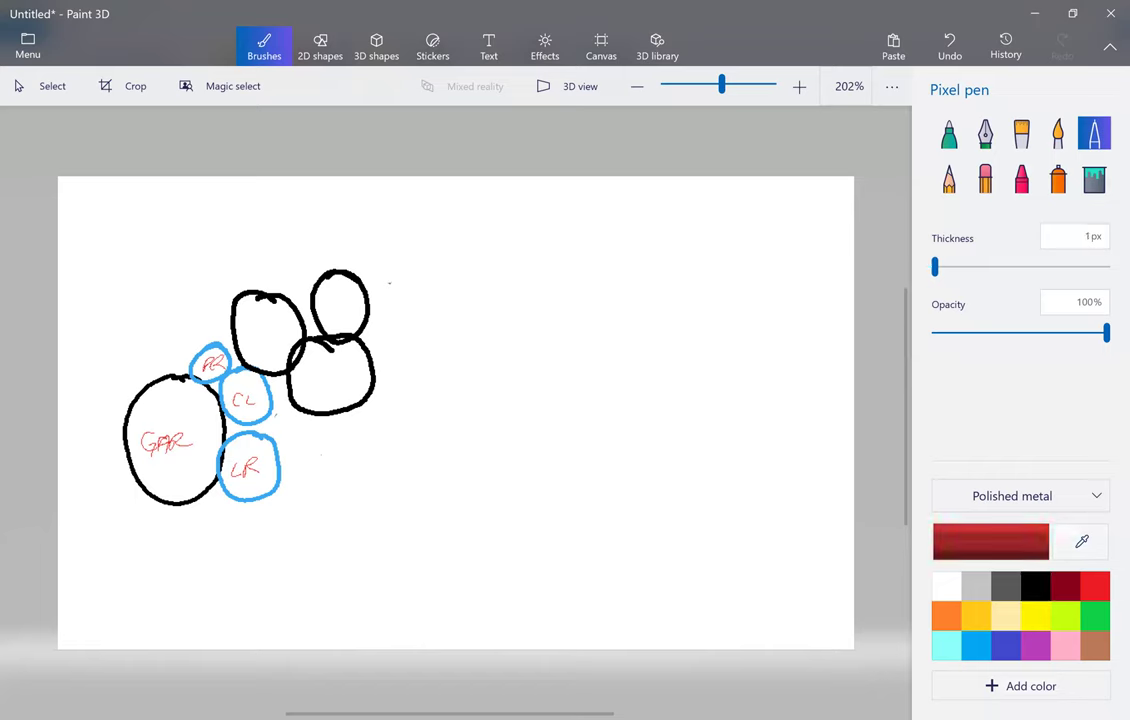
{"action": "mouse_move", "coordinate": [316, 372]}
{"action": "left_mouse_down"}
{"action": "mouse_move", "coordinate": [315, 392]}
{"action": "mouse_move", "coordinate": [334, 389]}
{"action": "left_mouse_up"}
{"action": "mouse_move", "coordinate": [343, 374]}
{"action": "left_mouse_down"}
{"action": "mouse_move", "coordinate": [343, 390]}
{"action": "mouse_move", "coordinate": [355, 373]}
{"action": "left_mouse_up"}
{"action": "mouse_move", "coordinate": [244, 344]}
{"action": "left_mouse_down"}
{"action": "mouse_move", "coordinate": [253, 323]}
{"action": "mouse_move", "coordinate": [266, 341]}
{"action": "left_mouse_up"}
{"action": "left_click_drag", "start_coordinate": [258, 336], "coordinate": [279, 339]}
{"action": "left_click_drag", "start_coordinate": [325, 297], "coordinate": [326, 314]}
{"action": "left_click_drag", "start_coordinate": [324, 297], "coordinate": [327, 315]}
{"action": "mouse_move", "coordinate": [340, 300]}
{"action": "left_mouse_down"}
{"action": "mouse_move", "coordinate": [339, 314]}
{"action": "mouse_move", "coordinate": [350, 312]}
{"action": "left_mouse_up"}
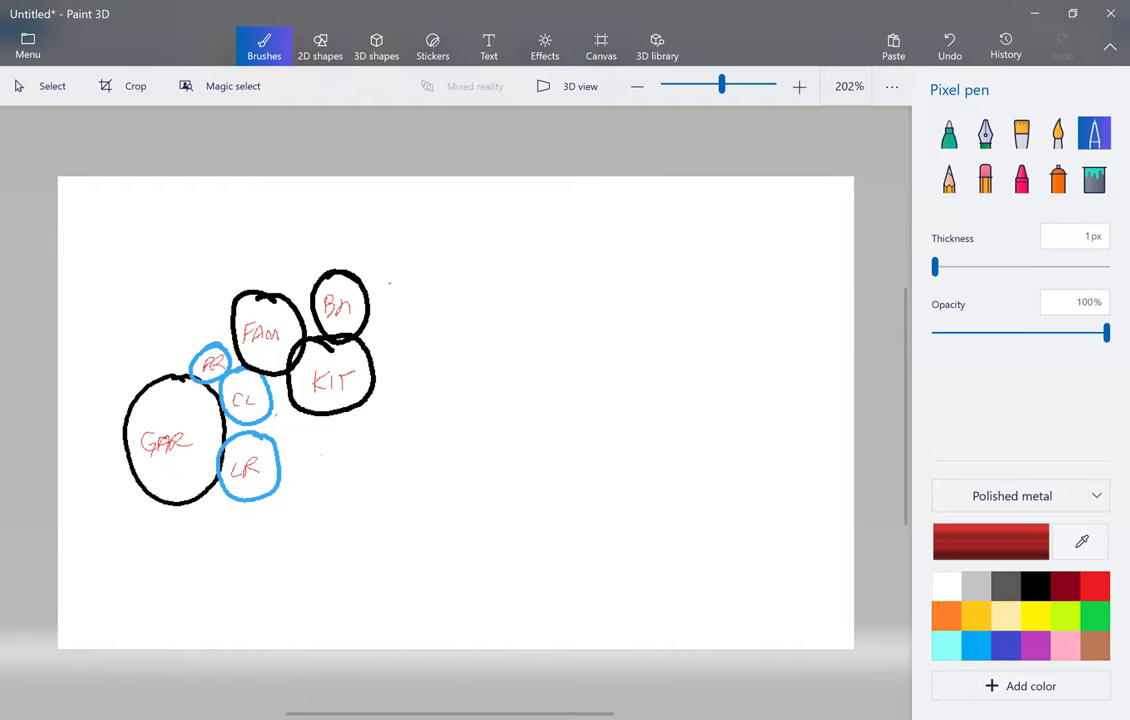
Step: Draw five black 8 px bubbles: a large one beside LR, a tall one adjoining it, and three stacked along its right edge
{"action": "left_click_drag", "start_coordinate": [935, 267], "coordinate": [947, 267]}
{"action": "left_click", "coordinate": [1035, 586]}
{"action": "mouse_move", "coordinate": [340, 447]}
{"action": "left_mouse_down"}
{"action": "mouse_move", "coordinate": [288, 540]}
{"action": "mouse_move", "coordinate": [375, 455]}
{"action": "mouse_move", "coordinate": [342, 446]}
{"action": "left_mouse_up"}
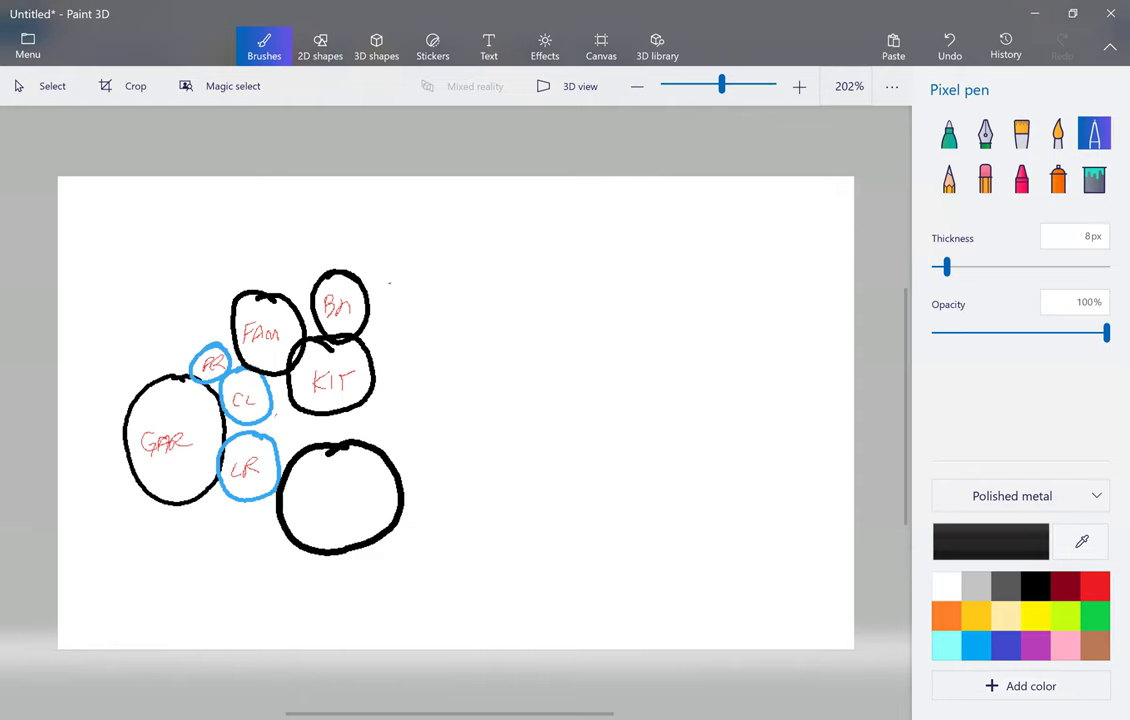
{"action": "mouse_move", "coordinate": [474, 410]}
{"action": "left_mouse_down"}
{"action": "mouse_move", "coordinate": [414, 404]}
{"action": "mouse_move", "coordinate": [400, 478]}
{"action": "mouse_move", "coordinate": [492, 441]}
{"action": "mouse_move", "coordinate": [463, 405]}
{"action": "left_mouse_up"}
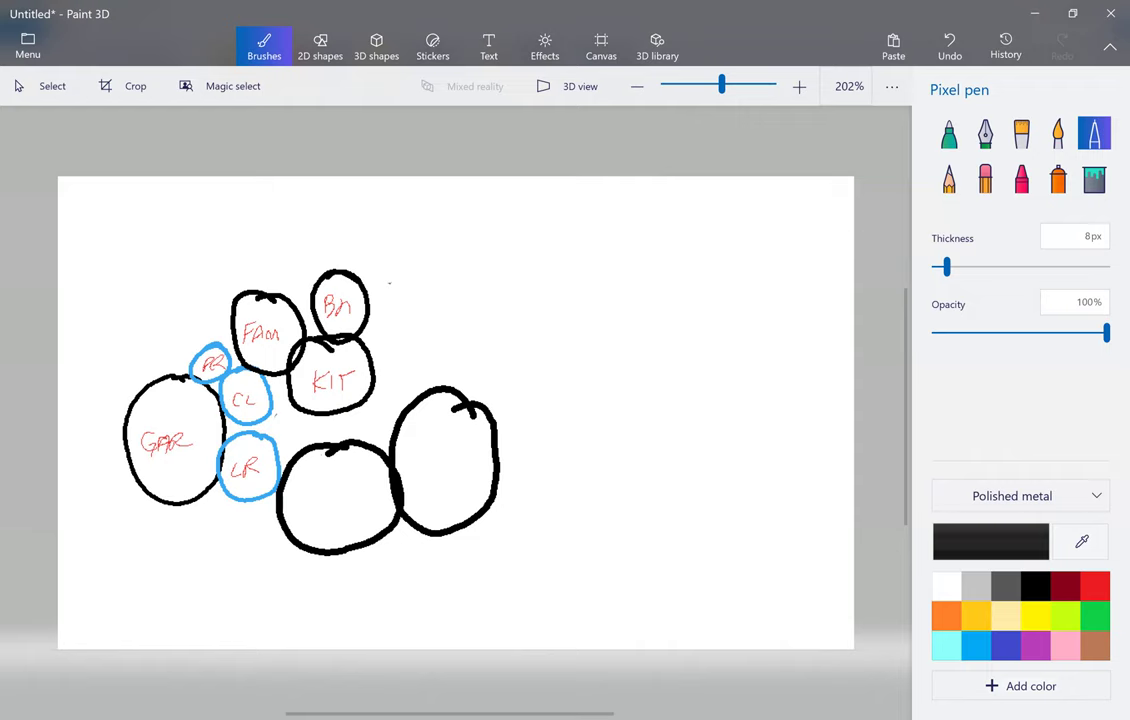
{"action": "mouse_move", "coordinate": [455, 408]}
{"action": "left_mouse_down"}
{"action": "mouse_move", "coordinate": [537, 386]}
{"action": "mouse_move", "coordinate": [483, 405]}
{"action": "left_mouse_up"}
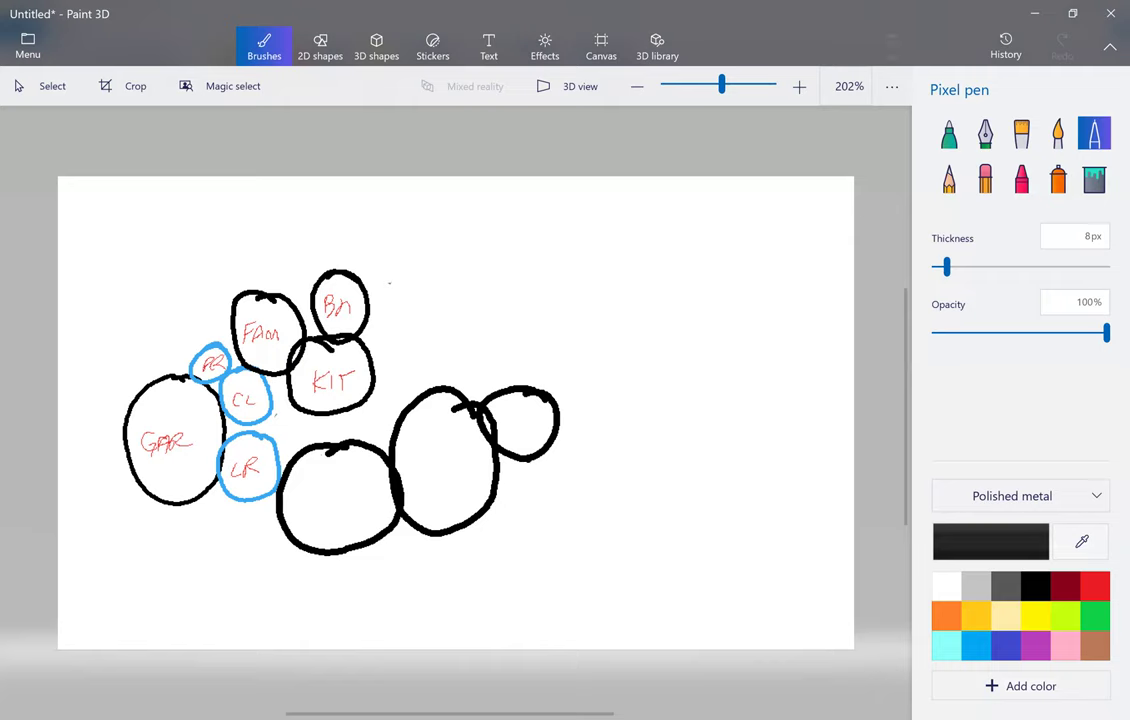
{"action": "mouse_move", "coordinate": [494, 452]}
{"action": "left_mouse_down"}
{"action": "mouse_move", "coordinate": [495, 478]}
{"action": "mouse_move", "coordinate": [532, 460]}
{"action": "left_mouse_up"}
{"action": "mouse_move", "coordinate": [537, 505]}
{"action": "left_mouse_down"}
{"action": "mouse_move", "coordinate": [522, 512]}
{"action": "mouse_move", "coordinate": [540, 578]}
{"action": "mouse_move", "coordinate": [585, 528]}
{"action": "mouse_move", "coordinate": [540, 504]}
{"action": "left_mouse_up"}
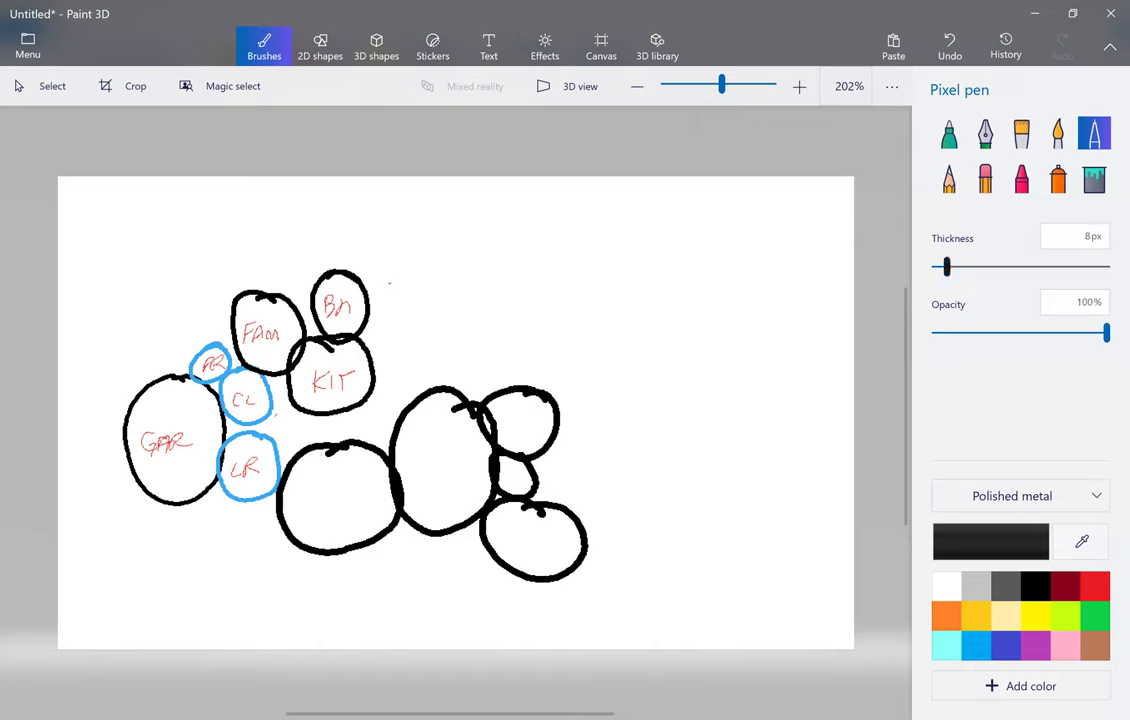
Step: Letter DR in the large bubble beside LR and FOY in the adjoining tall one, in red at 1 px thickness
{"action": "left_click_drag", "start_coordinate": [947, 267], "coordinate": [935, 267]}
{"action": "left_click", "coordinate": [1095, 586]}
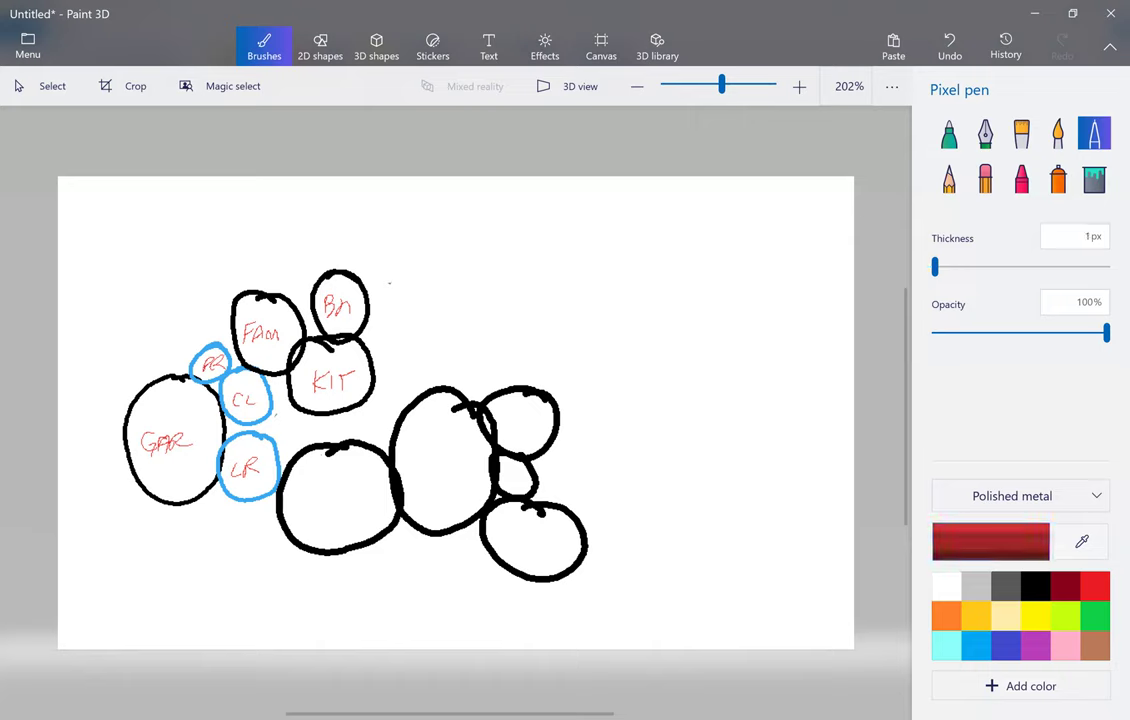
{"action": "mouse_move", "coordinate": [300, 490]}
{"action": "left_mouse_down"}
{"action": "mouse_move", "coordinate": [302, 509]}
{"action": "mouse_move", "coordinate": [325, 508]}
{"action": "left_mouse_up"}
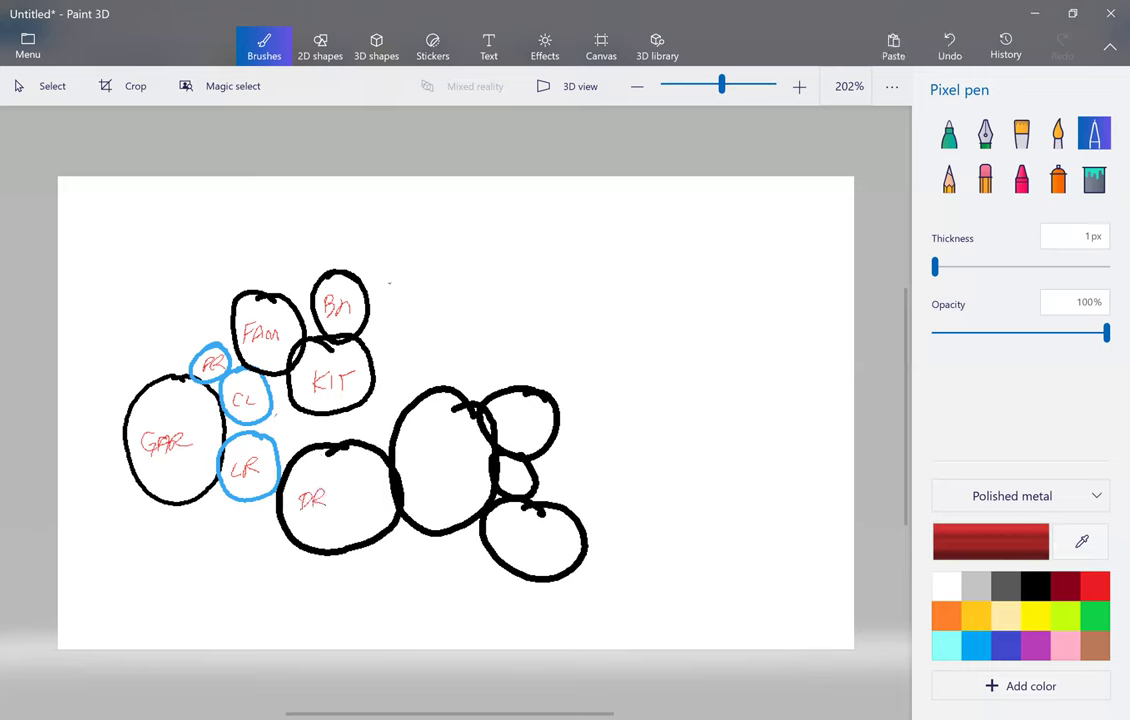
{"action": "mouse_move", "coordinate": [413, 458]}
{"action": "left_mouse_down"}
{"action": "mouse_move", "coordinate": [411, 482]}
{"action": "mouse_move", "coordinate": [421, 456]}
{"action": "mouse_move", "coordinate": [427, 464]}
{"action": "left_mouse_up"}
{"action": "left_click_drag", "start_coordinate": [435, 461], "coordinate": [437, 485]}
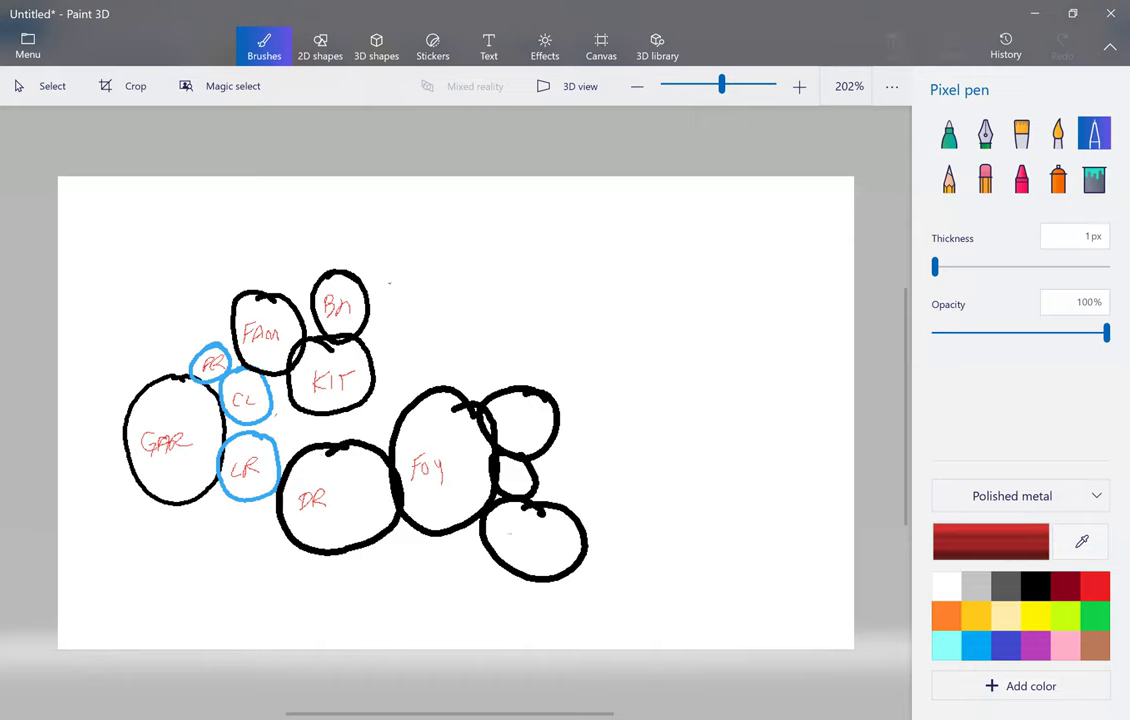
Step: Letter OFFICE, PR and CL in red, from bottom to top, in the three bubbles along the right of FOY
{"action": "mouse_move", "coordinate": [510, 534]}
{"action": "left_mouse_down"}
{"action": "mouse_move", "coordinate": [516, 552]}
{"action": "mouse_move", "coordinate": [534, 534]}
{"action": "left_mouse_up"}
{"action": "mouse_move", "coordinate": [528, 536]}
{"action": "left_mouse_down"}
{"action": "mouse_move", "coordinate": [528, 552]}
{"action": "mouse_move", "coordinate": [541, 551]}
{"action": "left_mouse_up"}
{"action": "left_click_drag", "start_coordinate": [555, 542], "coordinate": [565, 550]}
{"action": "left_click_drag", "start_coordinate": [560, 541], "coordinate": [568, 539]}
{"action": "left_click_drag", "start_coordinate": [560, 546], "coordinate": [567, 544]}
{"action": "left_click_drag", "start_coordinate": [508, 475], "coordinate": [507, 489]}
{"action": "left_click_drag", "start_coordinate": [506, 475], "coordinate": [518, 487]}
{"action": "left_click_drag", "start_coordinate": [518, 475], "coordinate": [529, 486]}
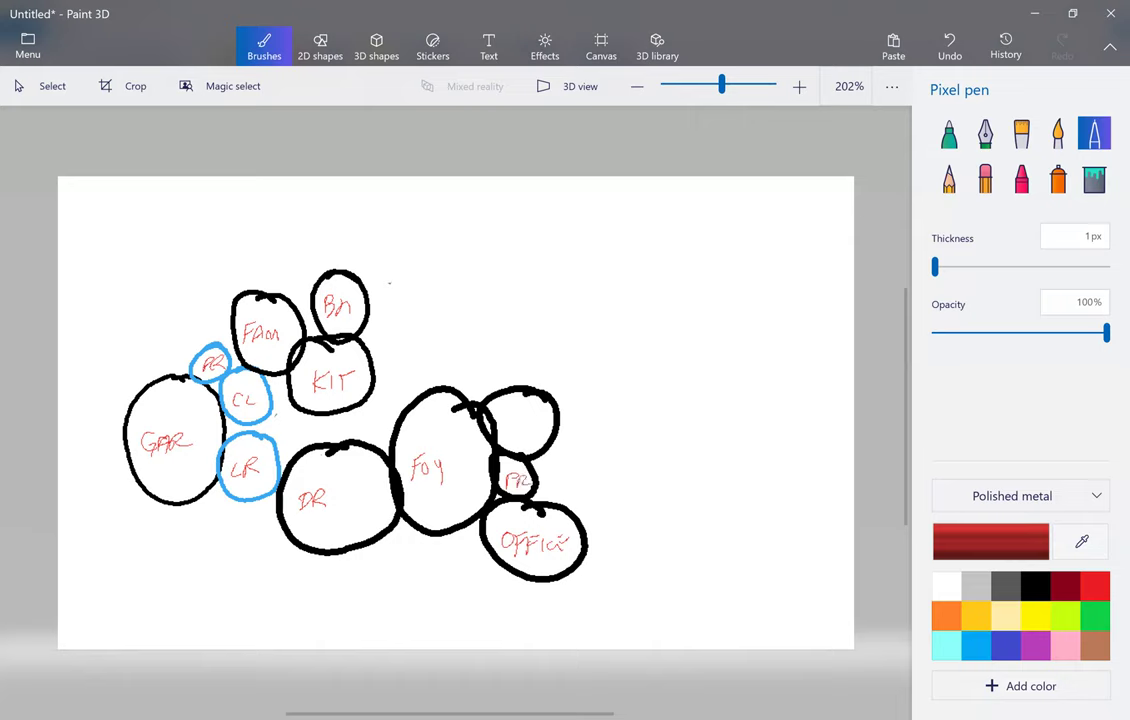
{"action": "left_click_drag", "start_coordinate": [511, 424], "coordinate": [510, 437]}
{"action": "left_click_drag", "start_coordinate": [516, 423], "coordinate": [523, 437]}
Step: Draw a large black 11 px bubble above FOY and letter it GR in red at 1 px thickness
{"action": "left_click_drag", "start_coordinate": [935, 266], "coordinate": [952, 266]}
{"action": "left_click", "coordinate": [1035, 586]}
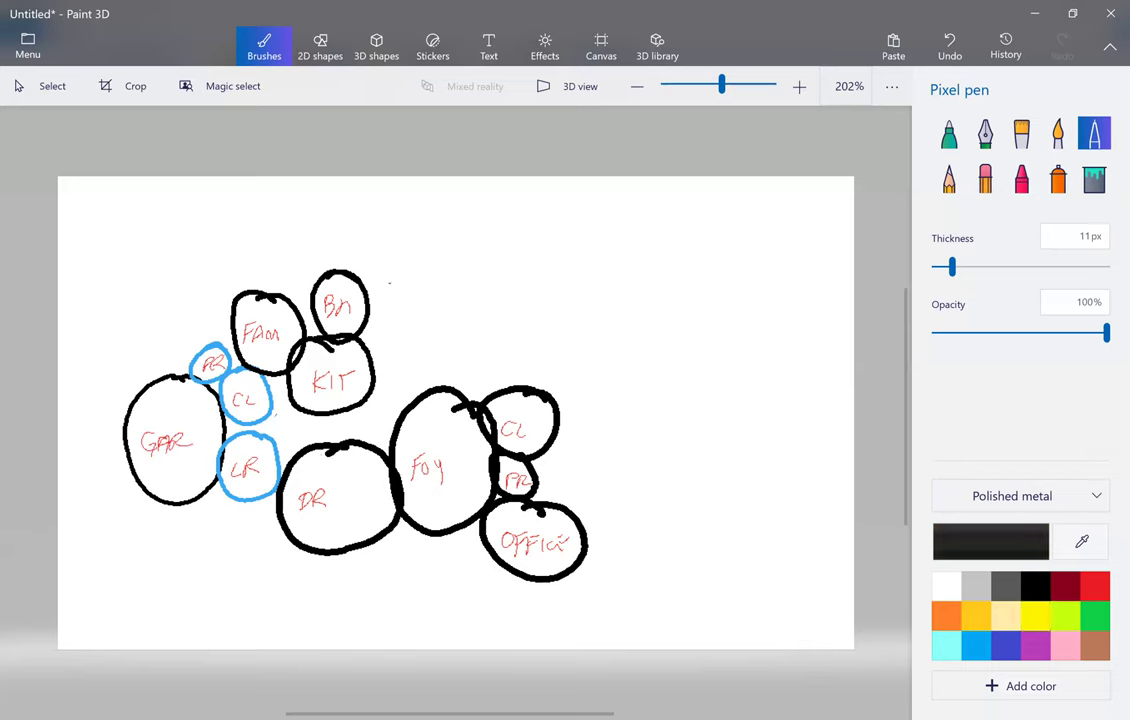
{"action": "mouse_move", "coordinate": [470, 276]}
{"action": "left_mouse_down"}
{"action": "mouse_move", "coordinate": [425, 395]}
{"action": "mouse_move", "coordinate": [478, 277]}
{"action": "left_mouse_up"}
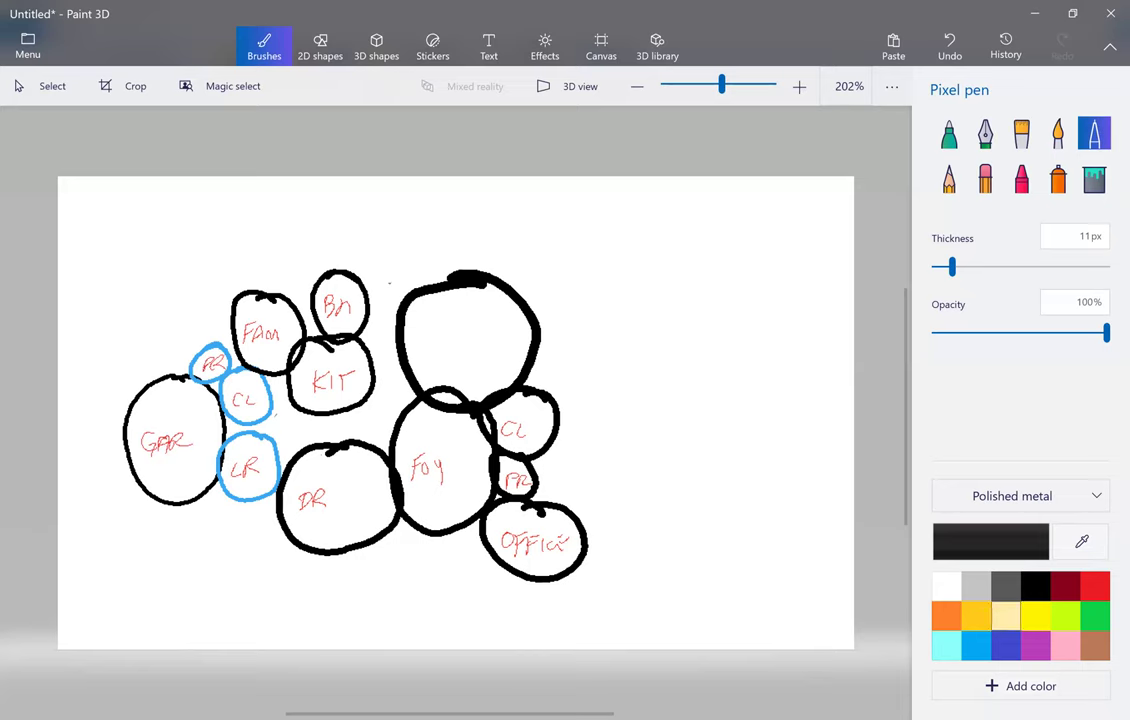
{"action": "left_click", "coordinate": [1095, 586]}
{"action": "left_click_drag", "start_coordinate": [952, 267], "coordinate": [933, 267]}
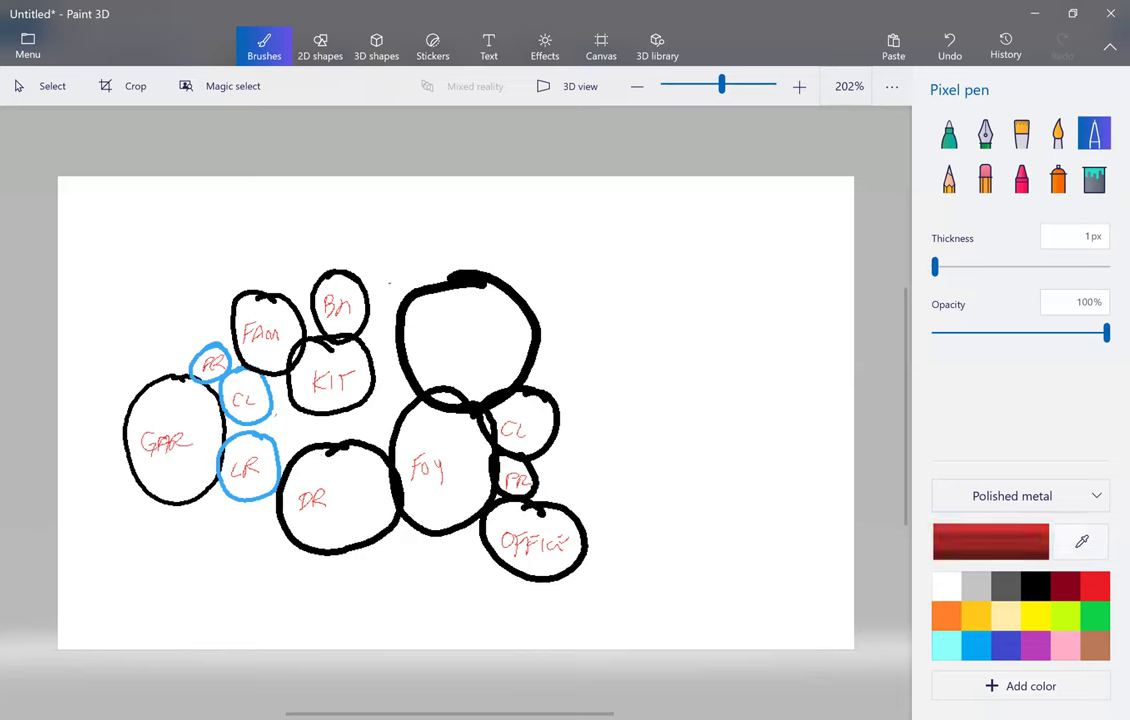
{"action": "mouse_move", "coordinate": [438, 337]}
{"action": "left_mouse_down"}
{"action": "mouse_move", "coordinate": [428, 342]}
{"action": "mouse_move", "coordinate": [463, 352]}
{"action": "left_mouse_up"}
Step: Draw two purple 6 px ovals, one overlapping CL and KIT and one overlapping DR and FOY
{"action": "left_click", "coordinate": [1032, 646]}
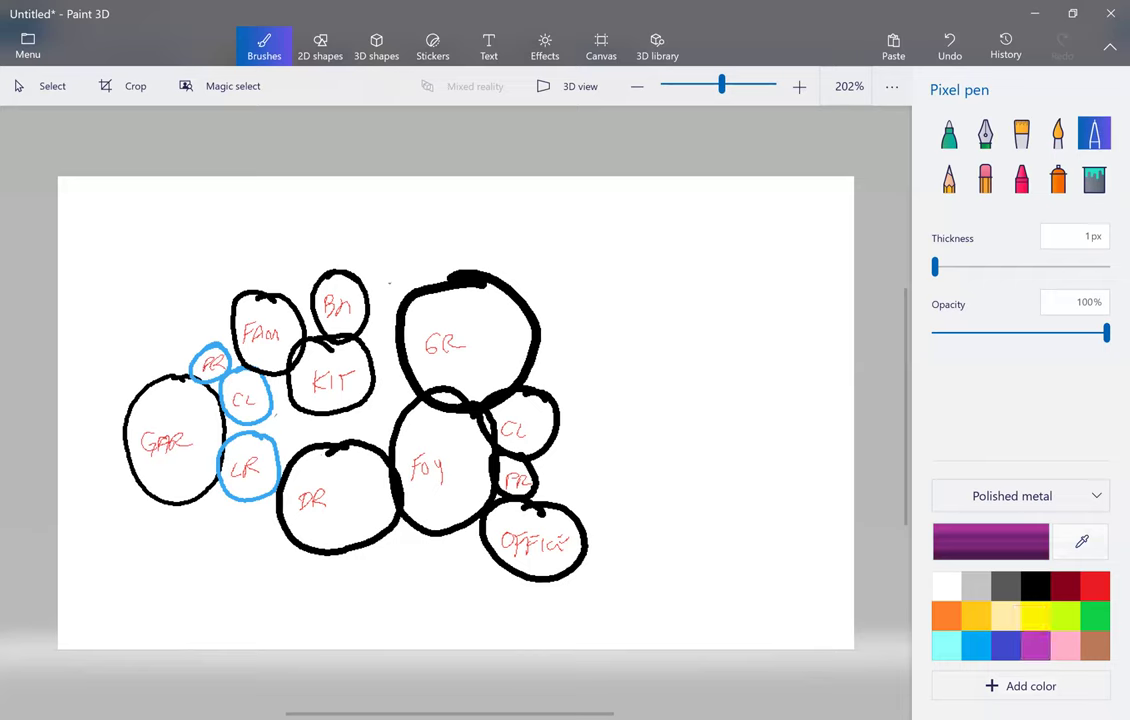
{"action": "left_click_drag", "start_coordinate": [935, 267], "coordinate": [943, 267]}
{"action": "mouse_move", "coordinate": [285, 368]}
{"action": "left_mouse_down"}
{"action": "mouse_move", "coordinate": [262, 380]}
{"action": "mouse_move", "coordinate": [302, 412]}
{"action": "mouse_move", "coordinate": [284, 366]}
{"action": "left_mouse_up"}
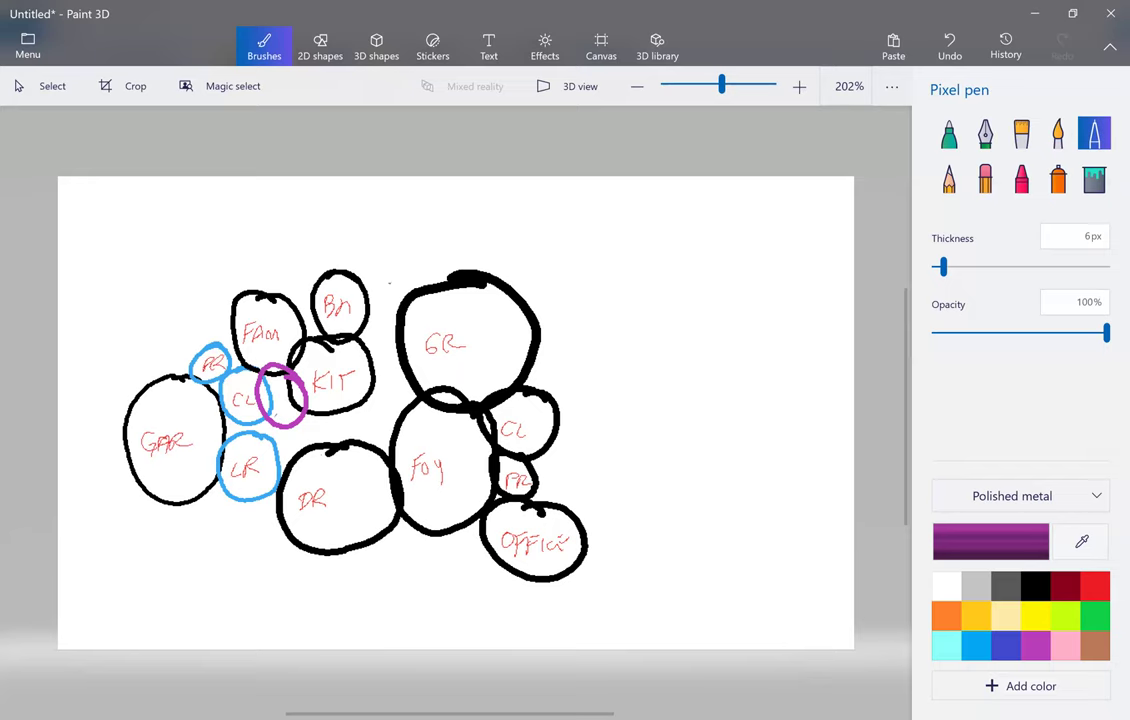
{"action": "mouse_move", "coordinate": [410, 444]}
{"action": "left_mouse_down"}
{"action": "mouse_move", "coordinate": [364, 500]}
{"action": "mouse_move", "coordinate": [420, 462]}
{"action": "mouse_move", "coordinate": [410, 440]}
{"action": "left_mouse_up"}
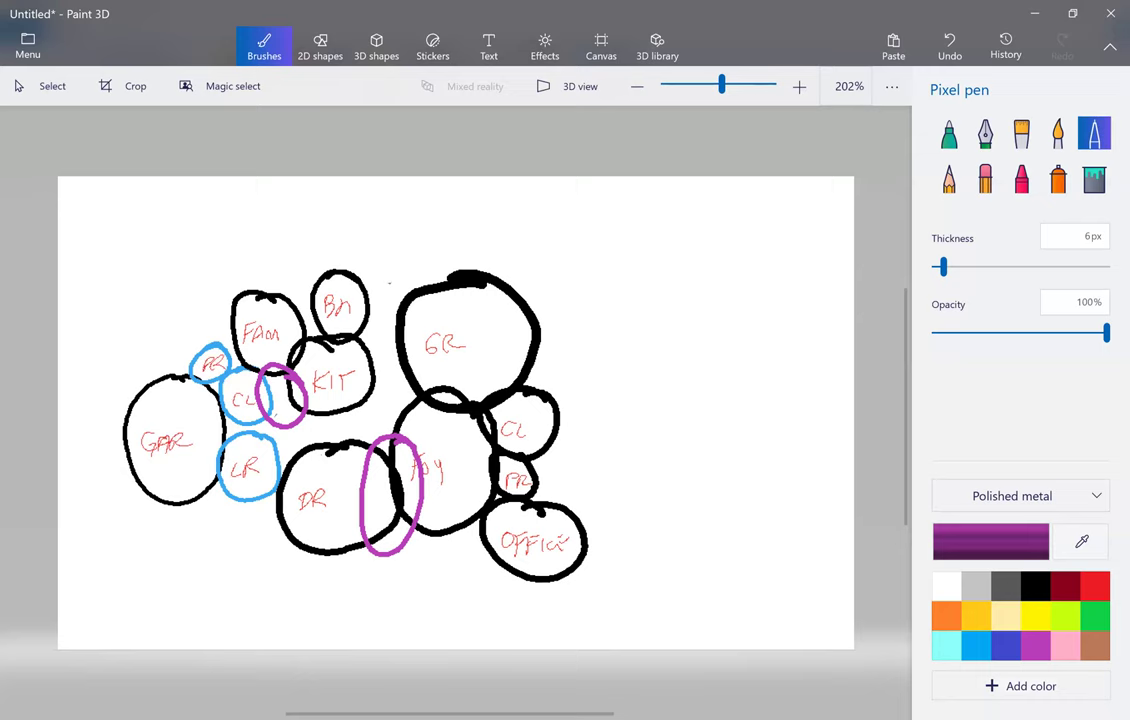
Step: Letter ST in both purple ovals in red at 1 px thickness
{"action": "left_click", "coordinate": [1095, 586]}
{"action": "left_click_drag", "start_coordinate": [943, 267], "coordinate": [933, 267]}
{"action": "left_click", "coordinate": [1095, 586]}
{"action": "left_click_drag", "start_coordinate": [275, 396], "coordinate": [268, 408]}
{"action": "mouse_move", "coordinate": [283, 397]}
{"action": "left_mouse_down"}
{"action": "mouse_move", "coordinate": [281, 409]}
{"action": "mouse_move", "coordinate": [294, 398]}
{"action": "left_mouse_up"}
{"action": "mouse_move", "coordinate": [382, 501]}
{"action": "left_mouse_down"}
{"action": "mouse_move", "coordinate": [377, 510]}
{"action": "mouse_move", "coordinate": [409, 503]}
{"action": "left_mouse_up"}
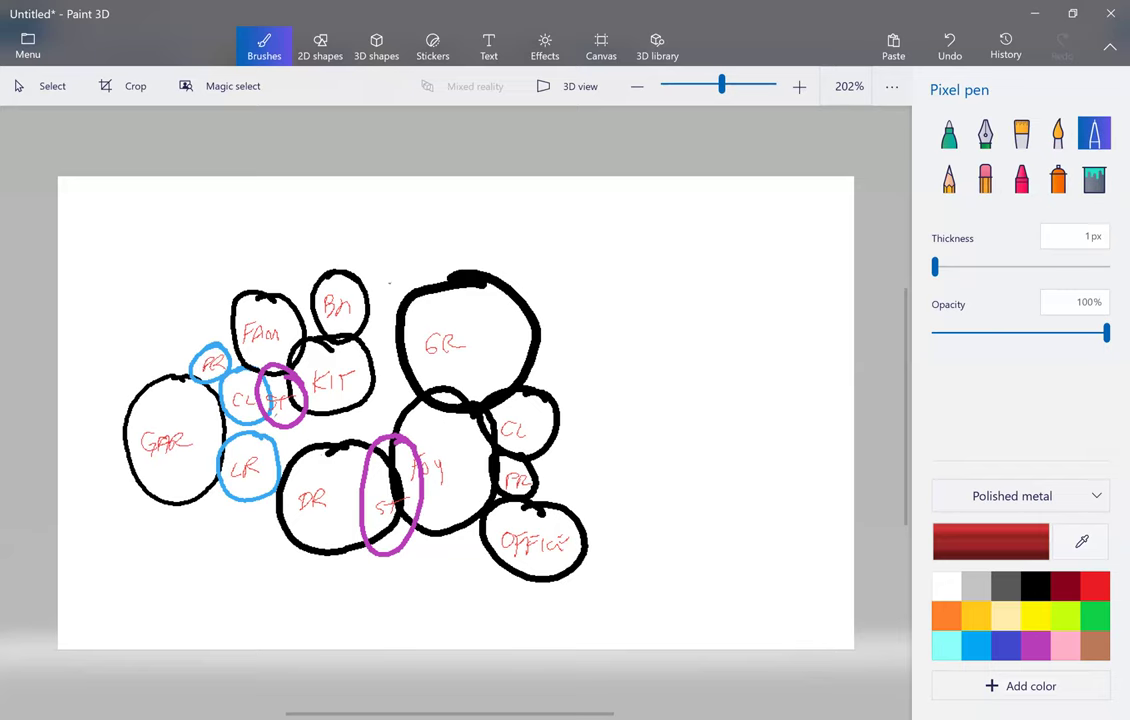